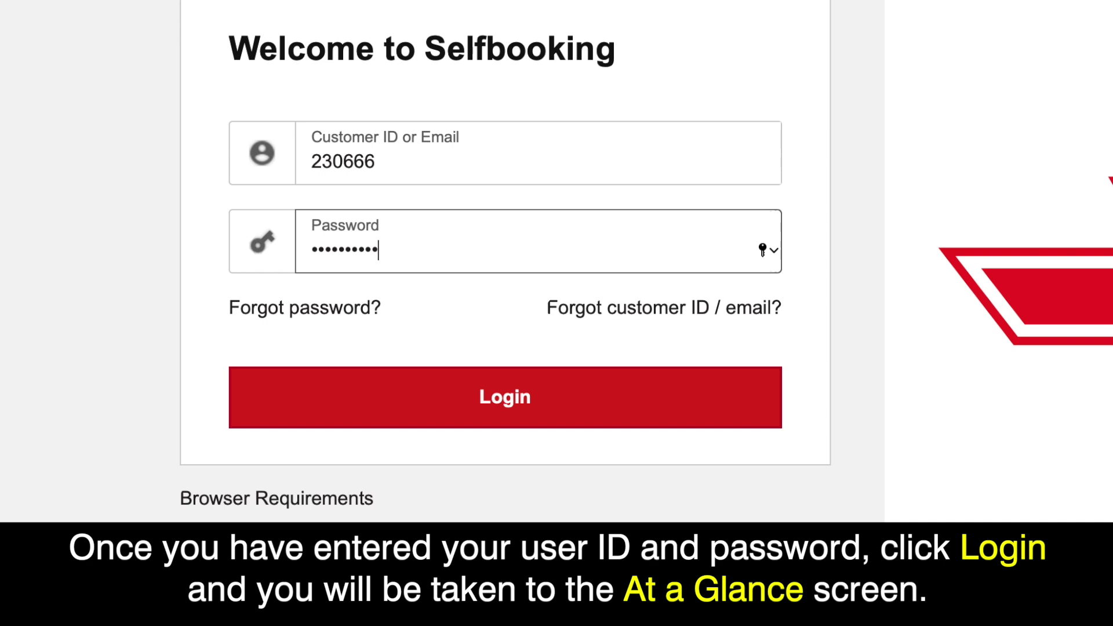
Step: Log in to the account and start planning a regular trip as One Way
{"action": "left_click", "coordinate": [727, 416]}
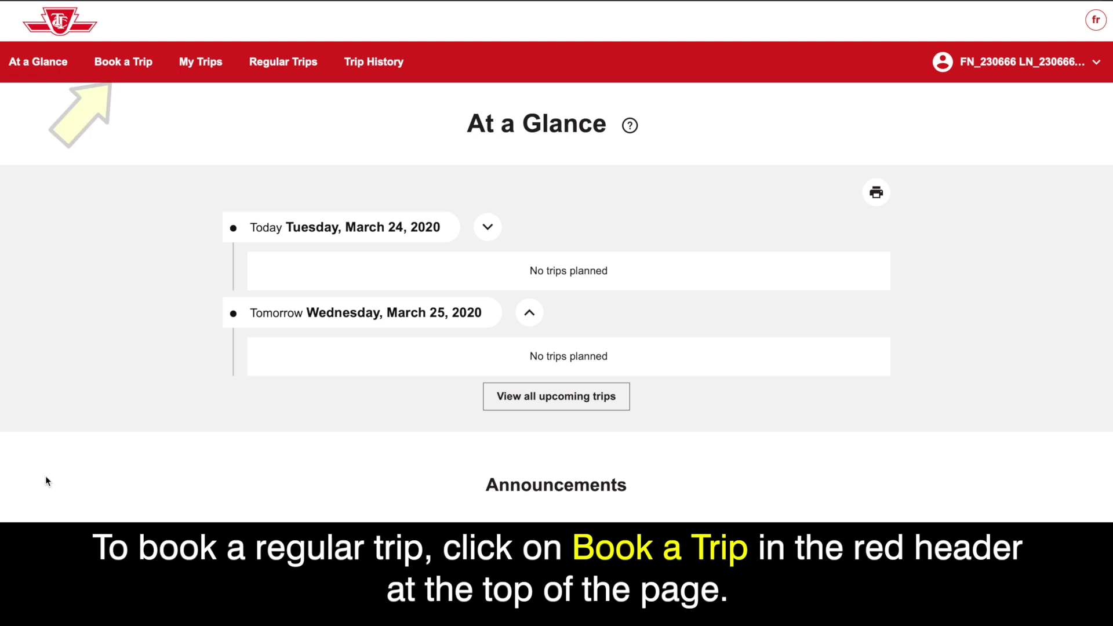
{"action": "left_click", "coordinate": [123, 62]}
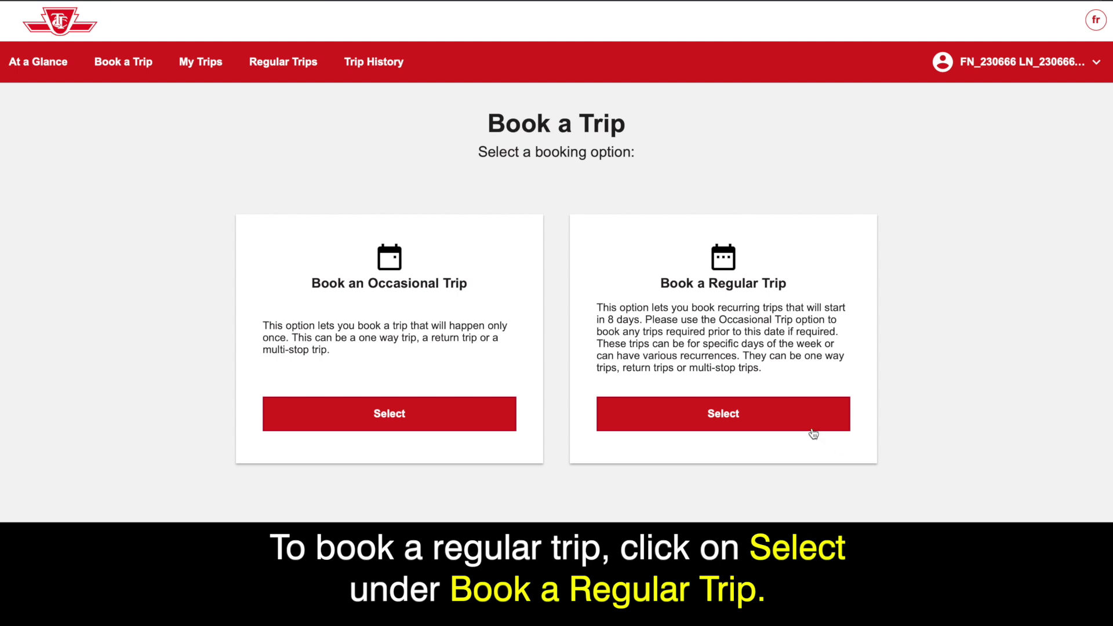
{"action": "left_click", "coordinate": [777, 425]}
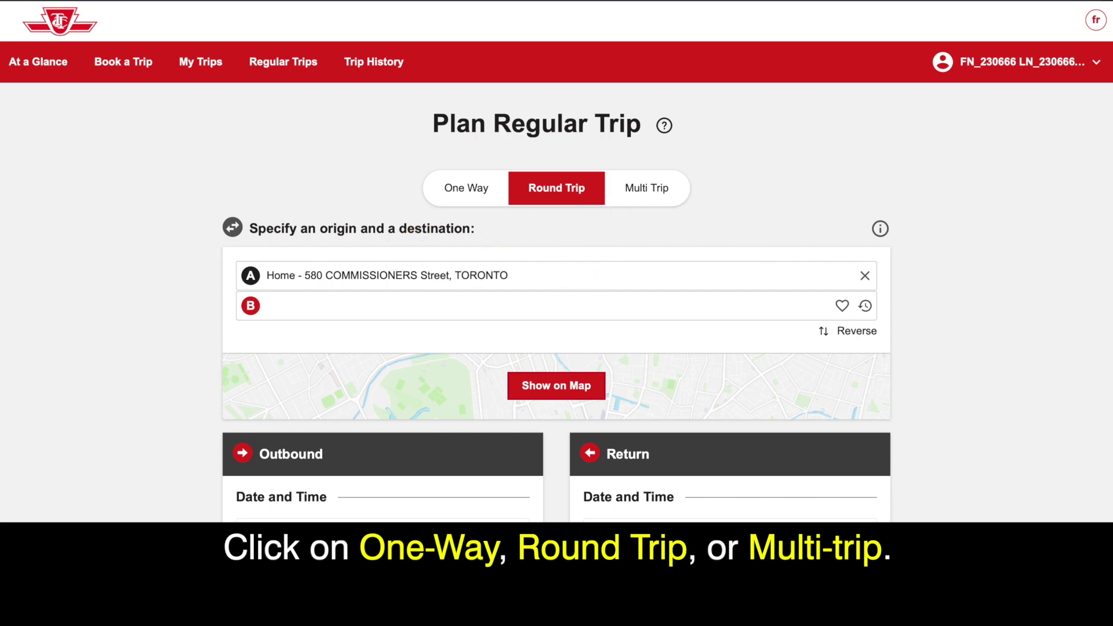
{"action": "left_click", "coordinate": [485, 200]}
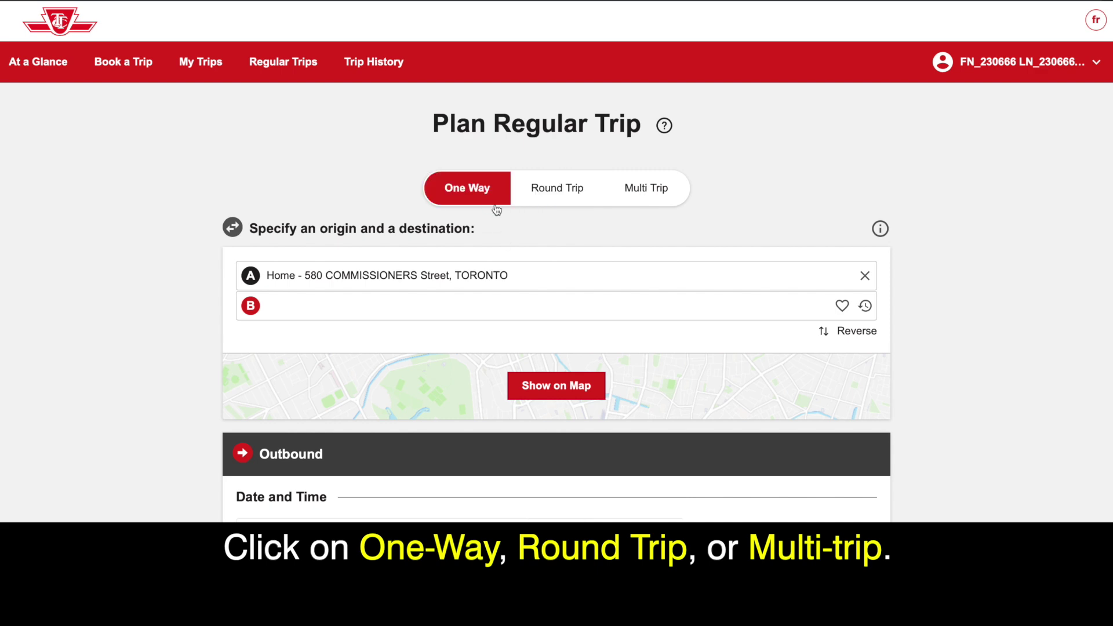
Step: Search the origin address for "cne", browse the suggested landmark locations, and clear the origin again
{"action": "scroll", "coordinate": [1041, 460], "scroll_direction": "down", "scroll_amount": 2}
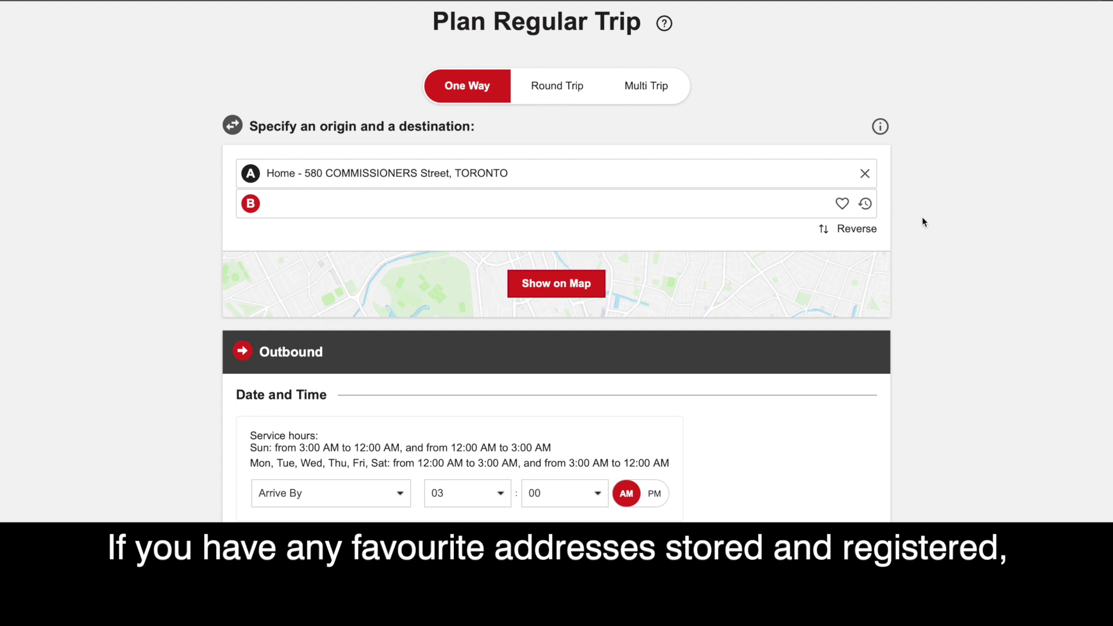
{"action": "left_click", "coordinate": [866, 175]}
{"action": "left_click", "coordinate": [842, 174]}
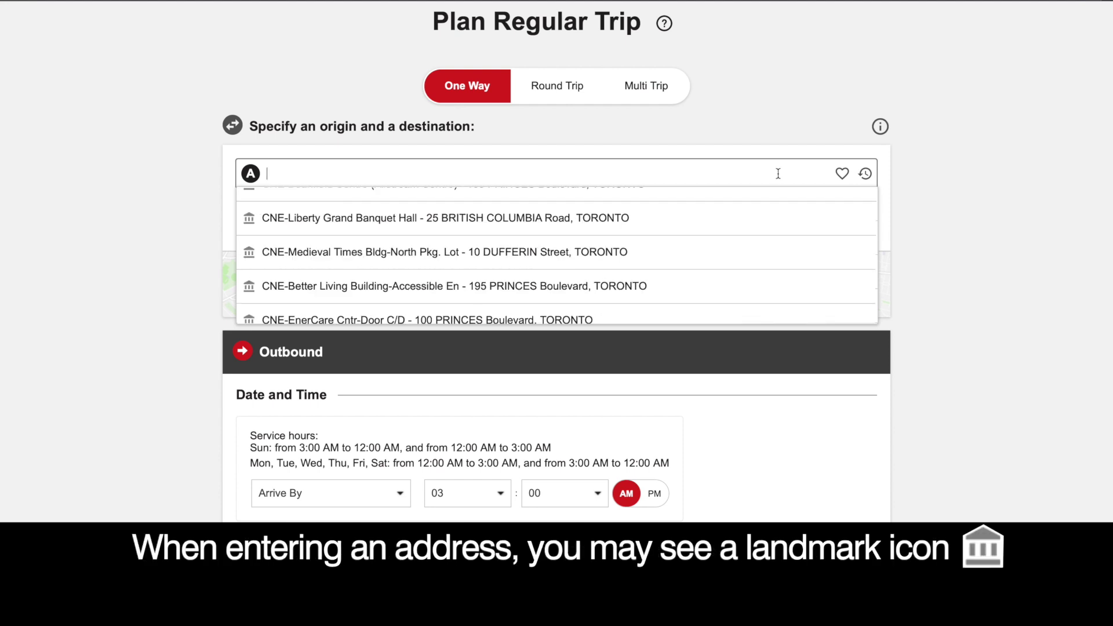
{"action": "type", "text": "cne"}
{"action": "scroll", "coordinate": [748, 192], "scroll_direction": "up", "scroll_amount": 1}
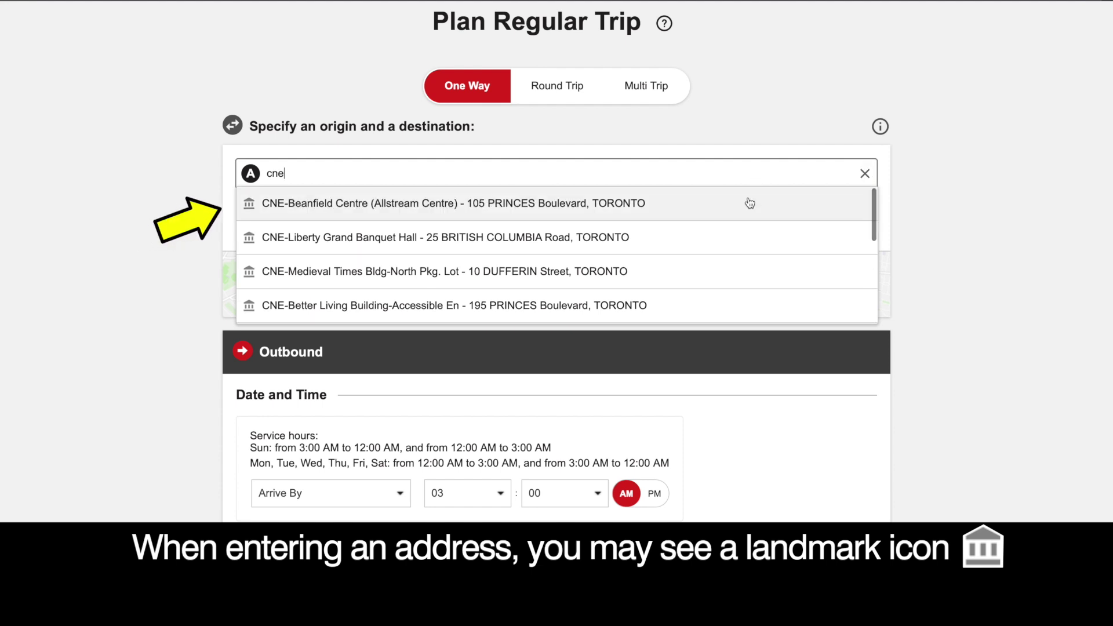
{"action": "key", "text": "Down"}
{"action": "key", "text": "Down"}
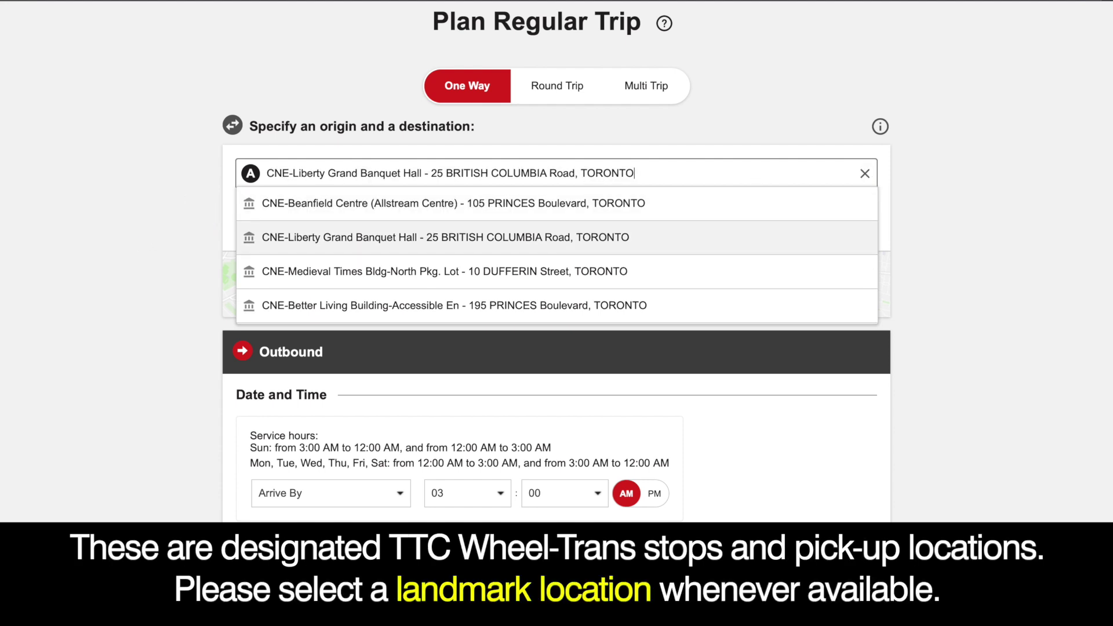
{"action": "key", "text": "Down"}
{"action": "key", "text": "Down"}
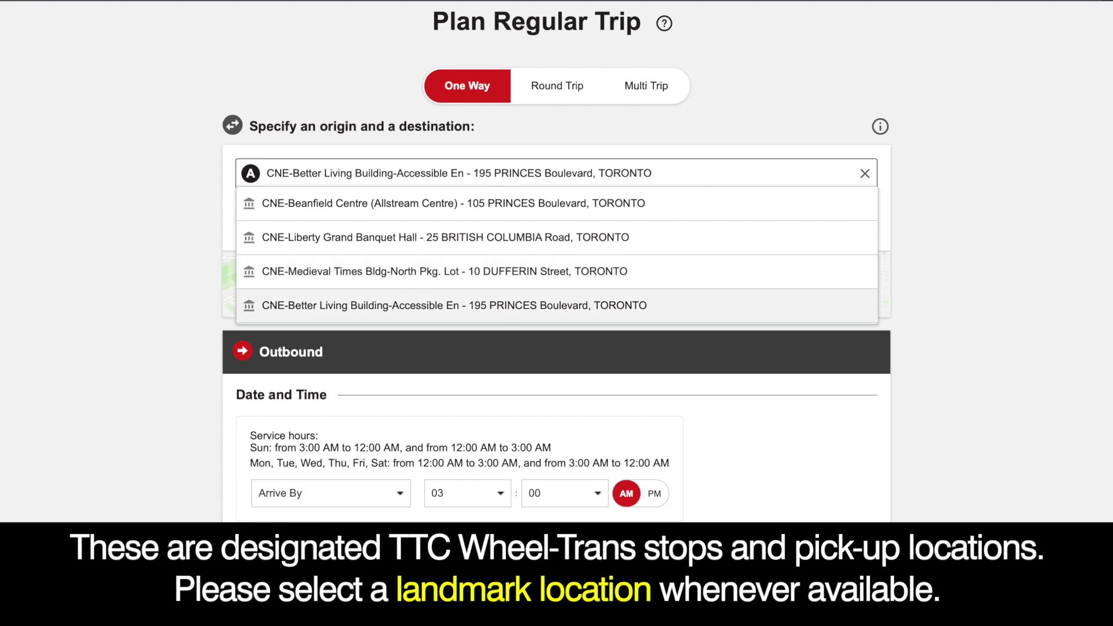
{"action": "left_click", "coordinate": [865, 173]}
Step: Set the trip's origin to the Home favourite place and its destination to the Work favourite place
{"action": "left_click", "coordinate": [842, 174]}
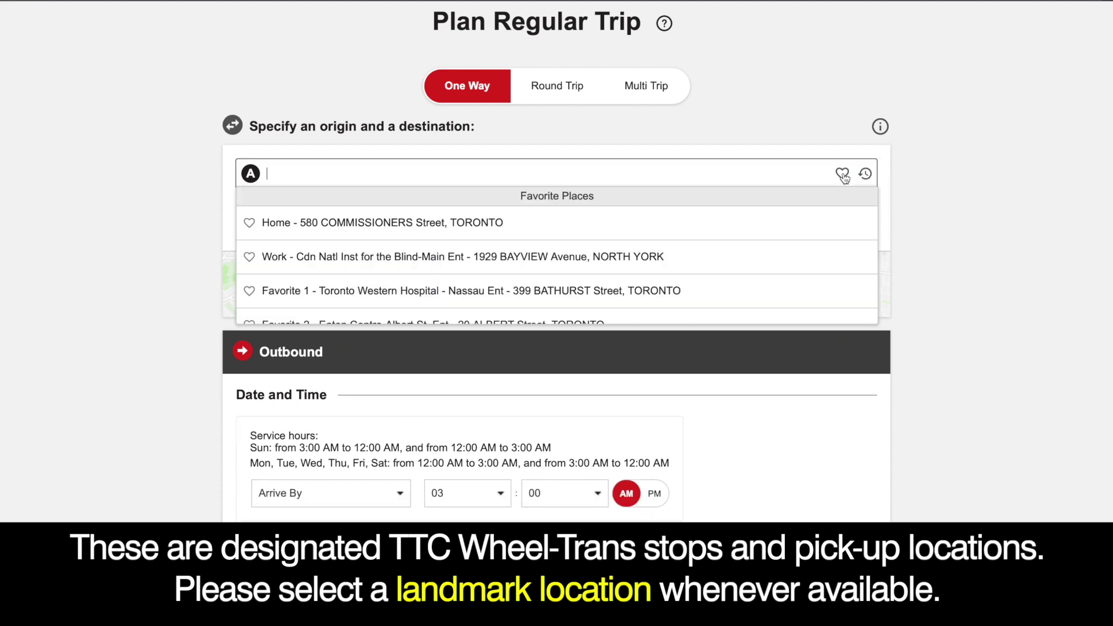
{"action": "left_click", "coordinate": [784, 213]}
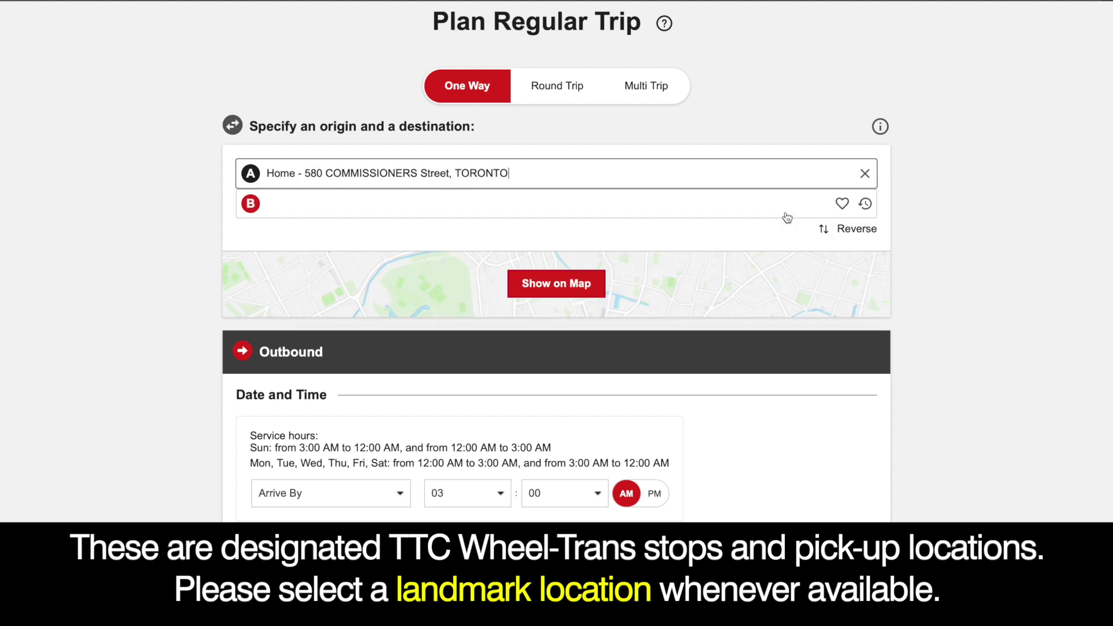
{"action": "left_click", "coordinate": [843, 204]}
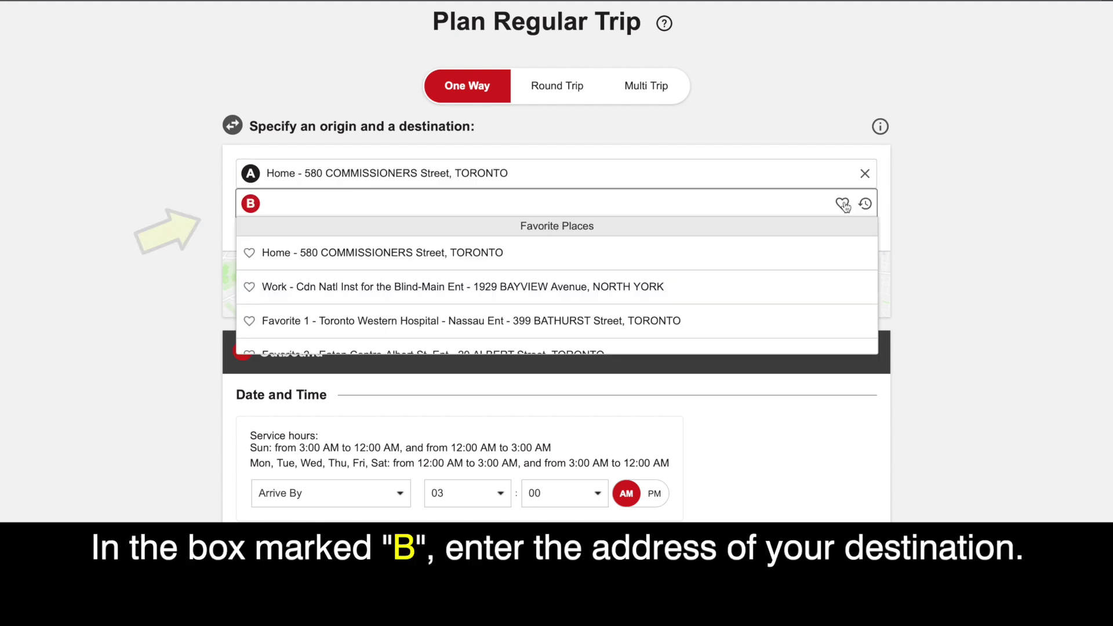
{"action": "left_click", "coordinate": [740, 287]}
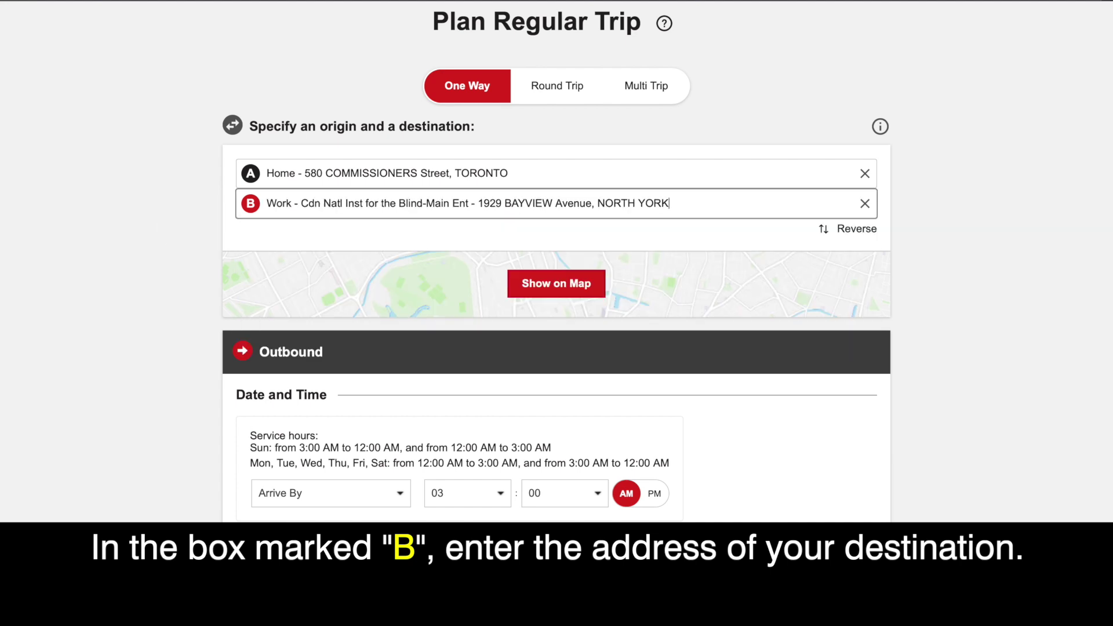
Step: Set the outbound trip to Depart At 05:30 PM
{"action": "scroll", "coordinate": [1111, 415], "scroll_direction": "down", "scroll_amount": 5}
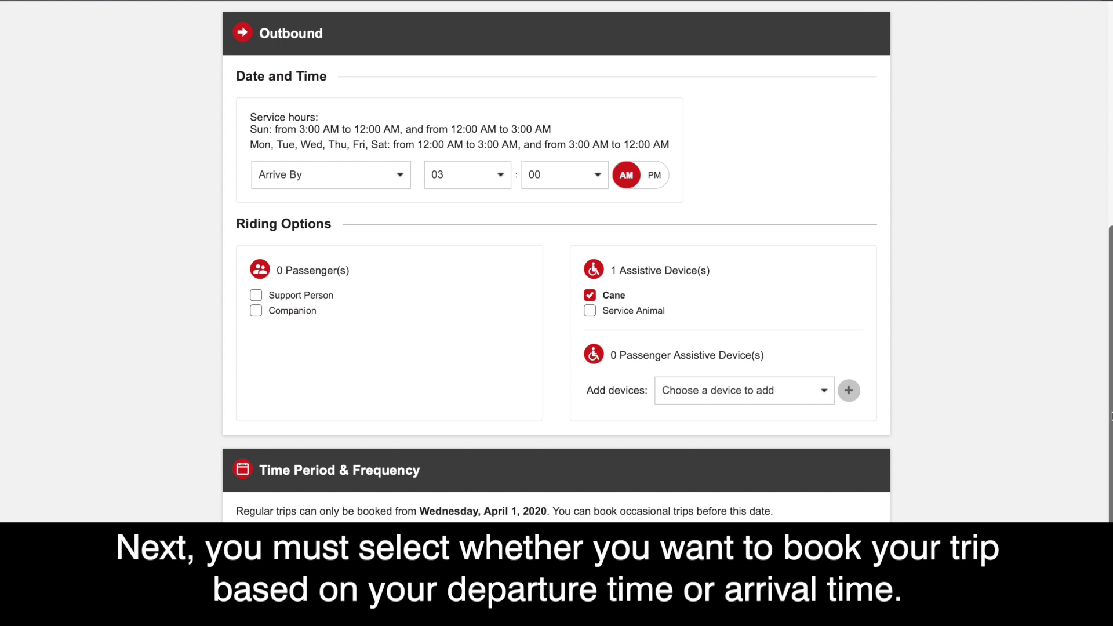
{"action": "left_click", "coordinate": [399, 174]}
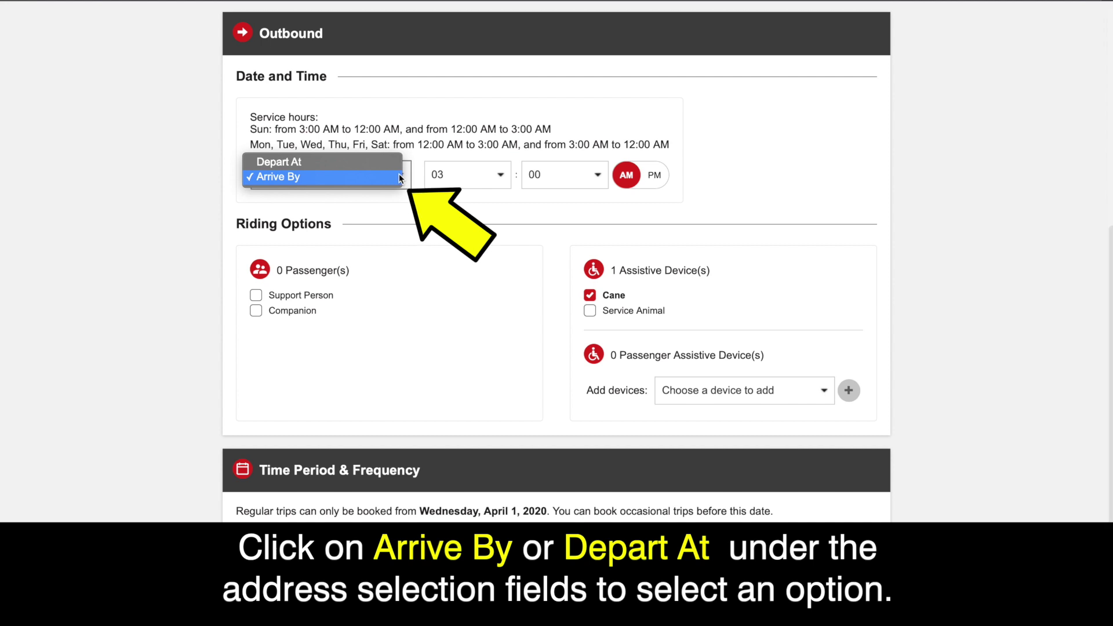
{"action": "left_click", "coordinate": [396, 163]}
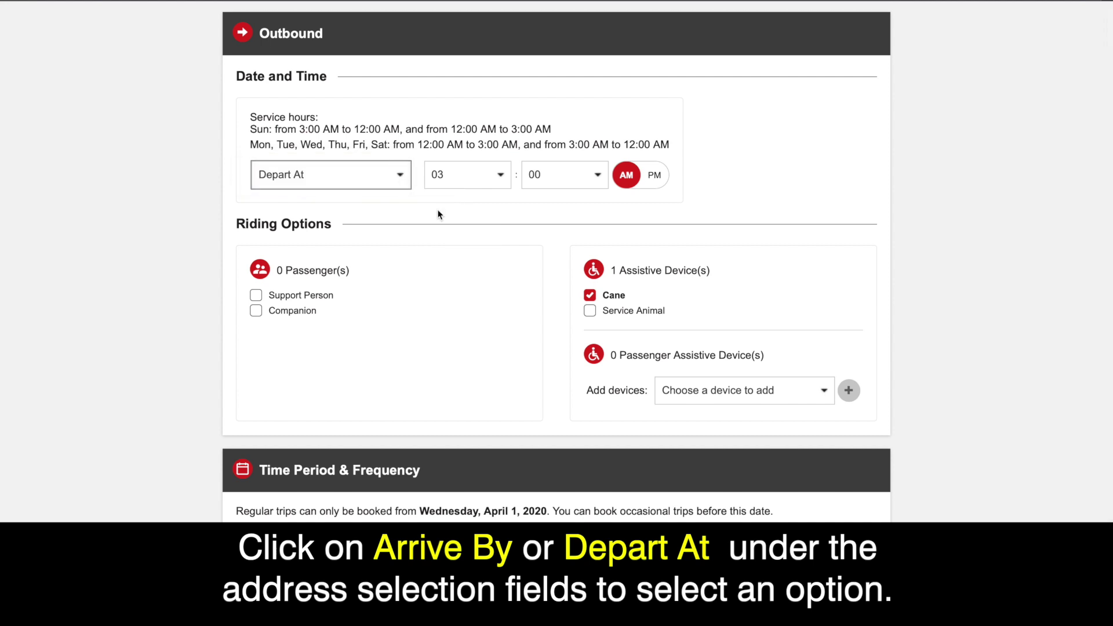
{"action": "left_click", "coordinate": [501, 175]}
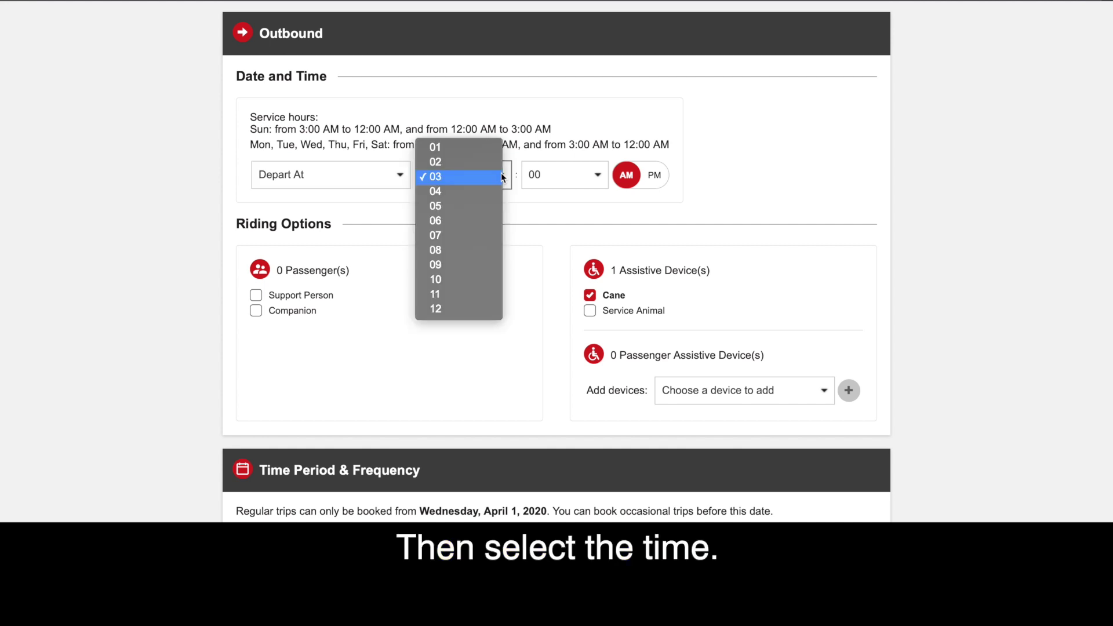
{"action": "left_click", "coordinate": [477, 205]}
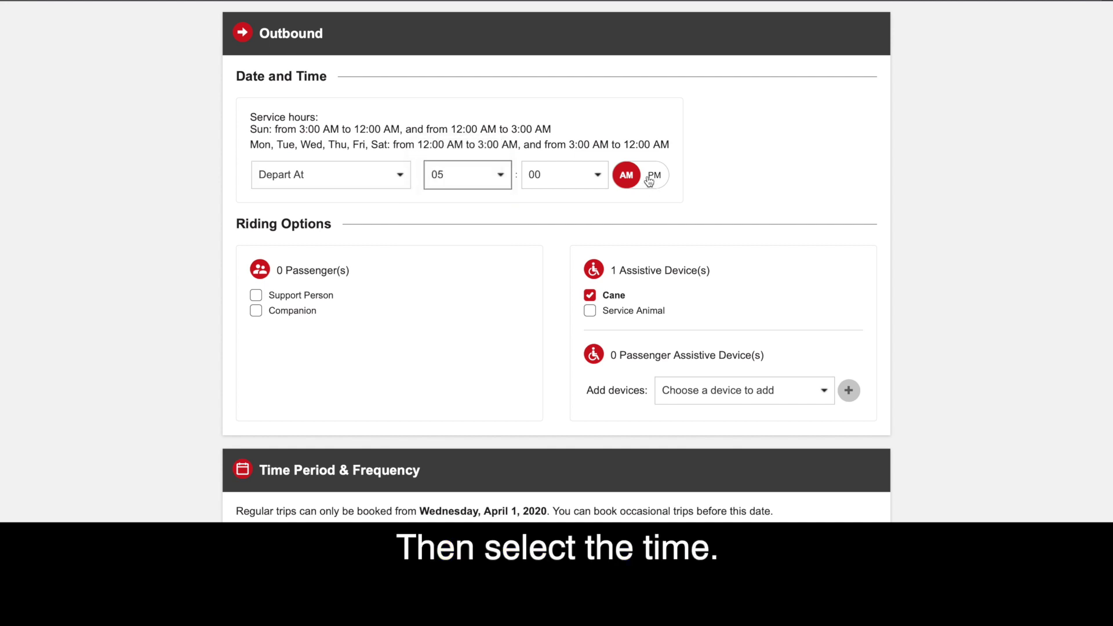
{"action": "left_click", "coordinate": [603, 176]}
{"action": "left_click", "coordinate": [558, 263]}
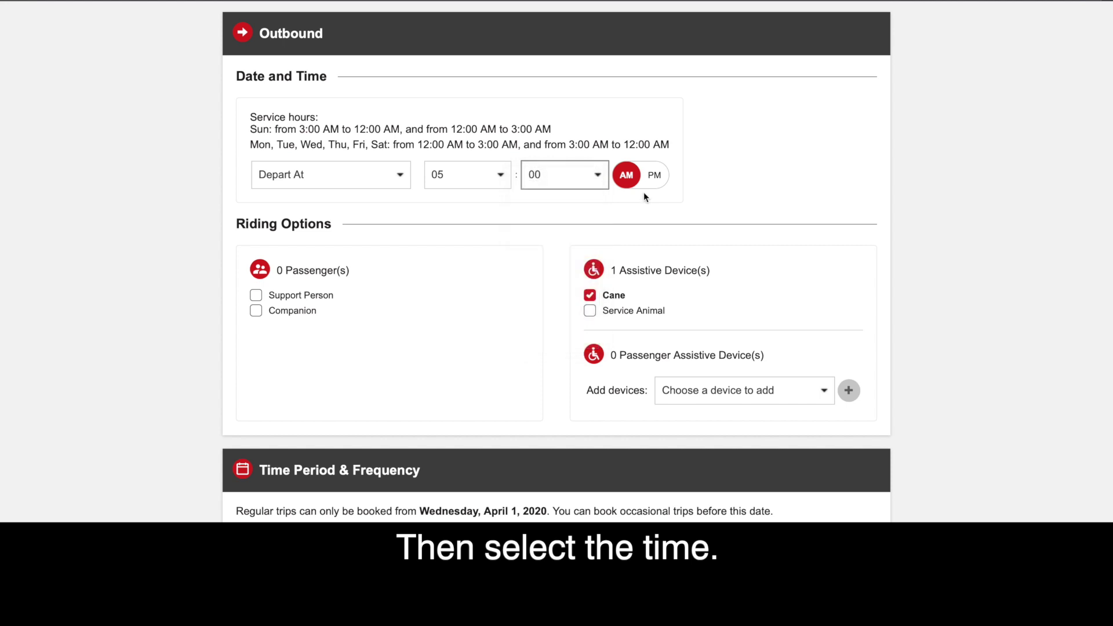
{"action": "left_click", "coordinate": [654, 176]}
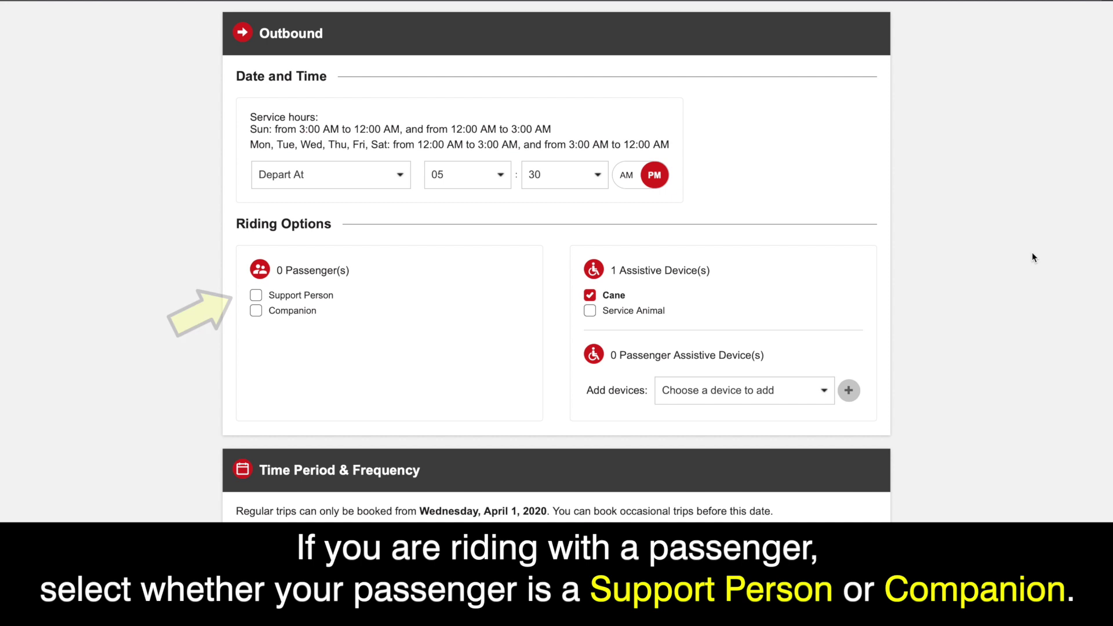
Step: Include a Support Person as passenger and add Leg Braces as the passenger's assistive device
{"action": "left_click", "coordinate": [256, 296]}
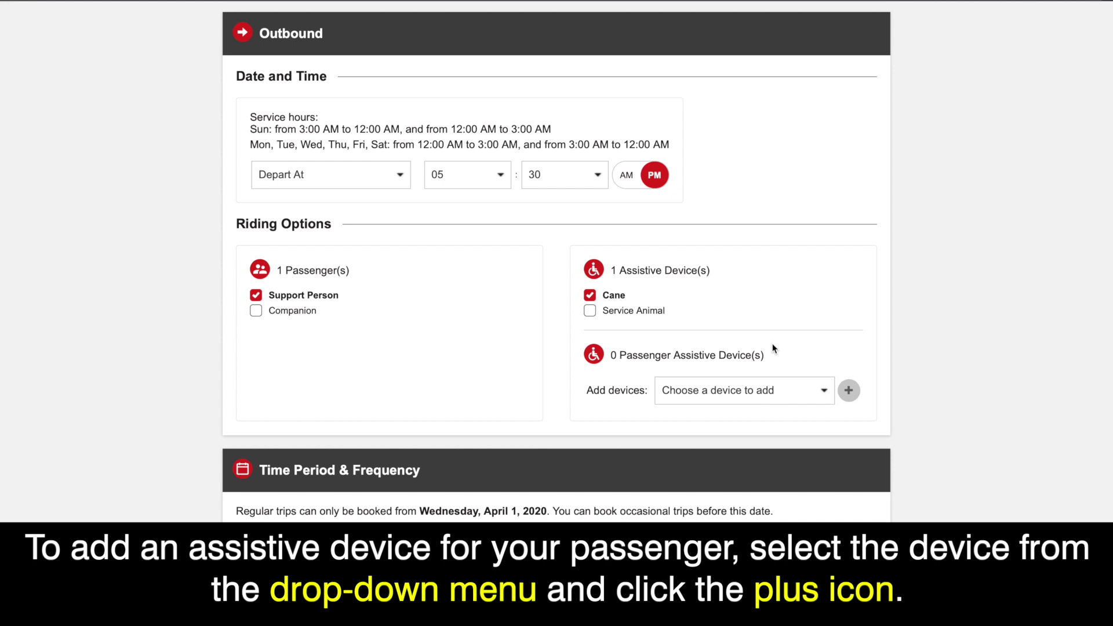
{"action": "left_click", "coordinate": [818, 390]}
{"action": "left_click", "coordinate": [801, 413]}
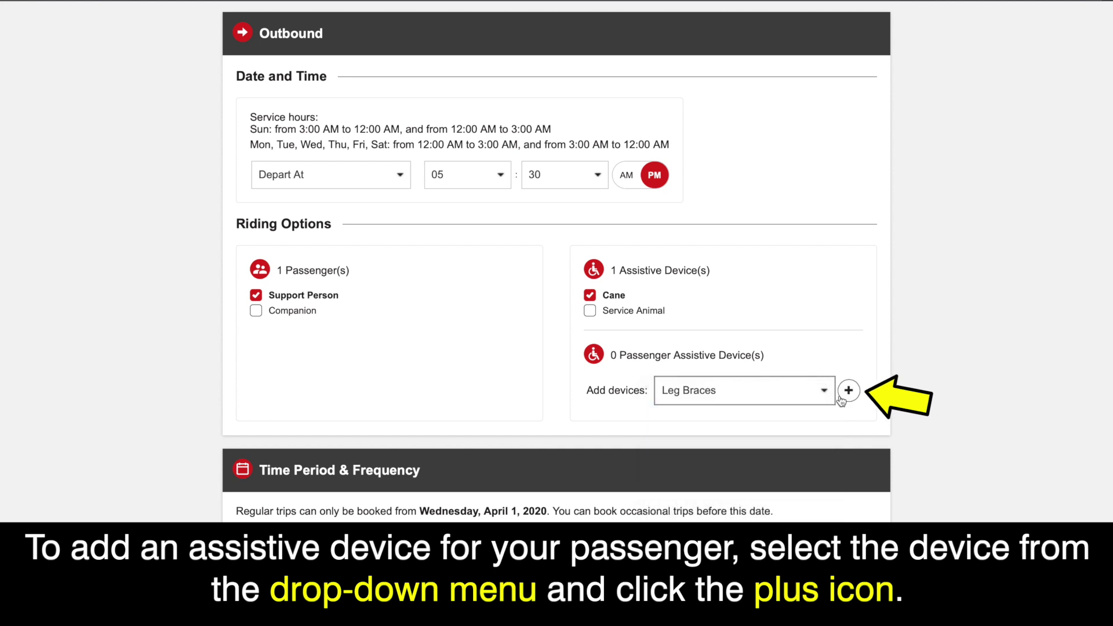
{"action": "left_click", "coordinate": [848, 390]}
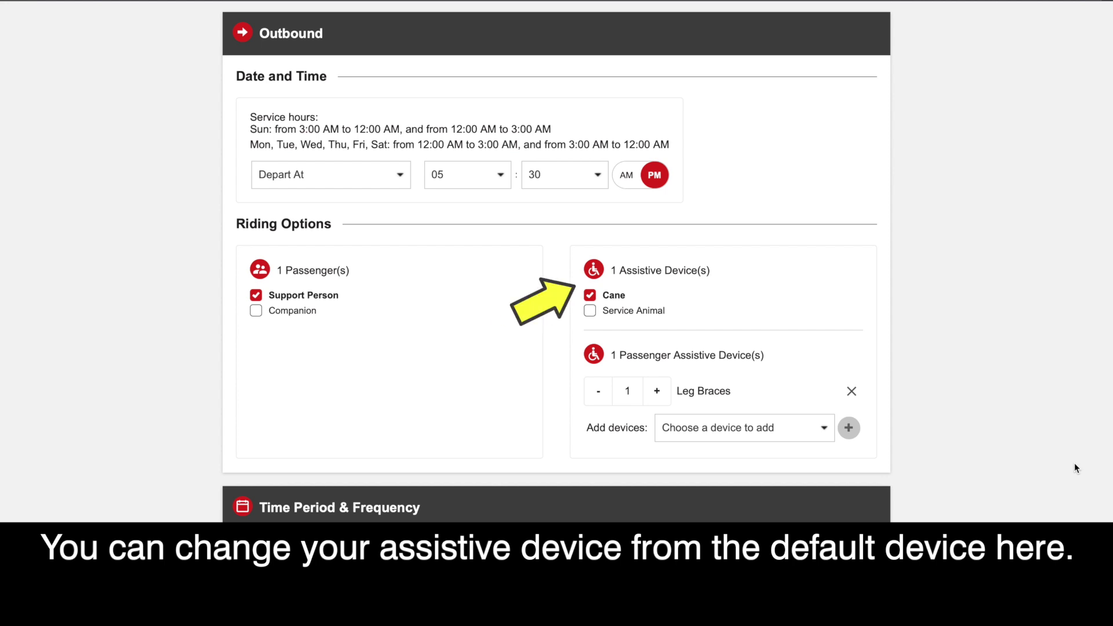
Step: Set the regular trip's start date to Friday, April 3, 2020 and its end date to Wednesday, April 29, 2020
{"action": "scroll", "coordinate": [1073, 469], "scroll_direction": "down", "scroll_amount": 6}
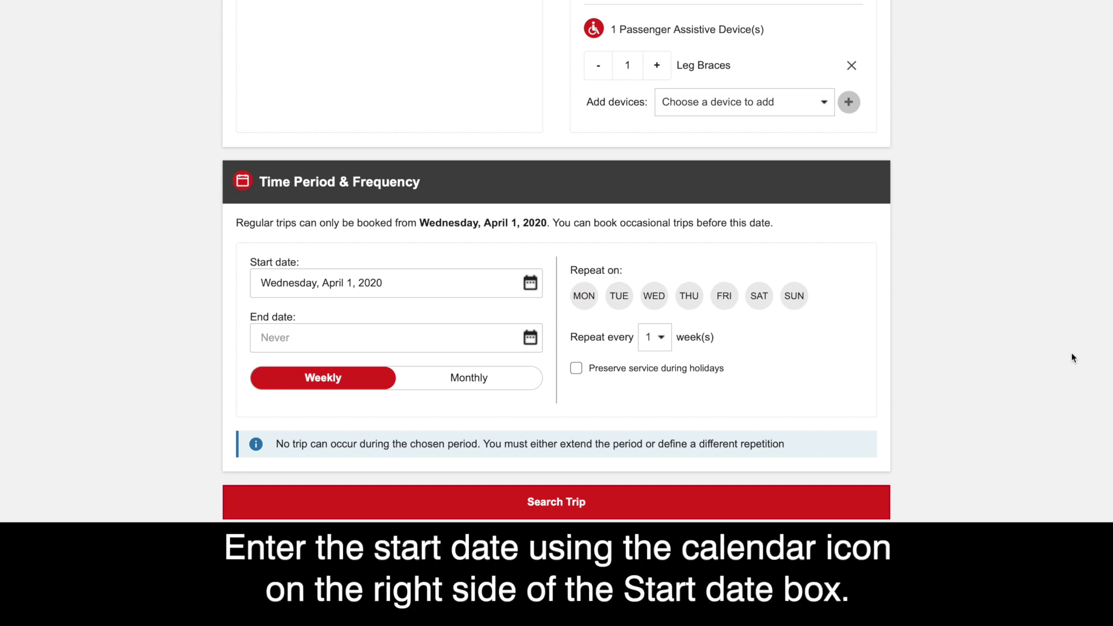
{"action": "left_click", "coordinate": [530, 283]}
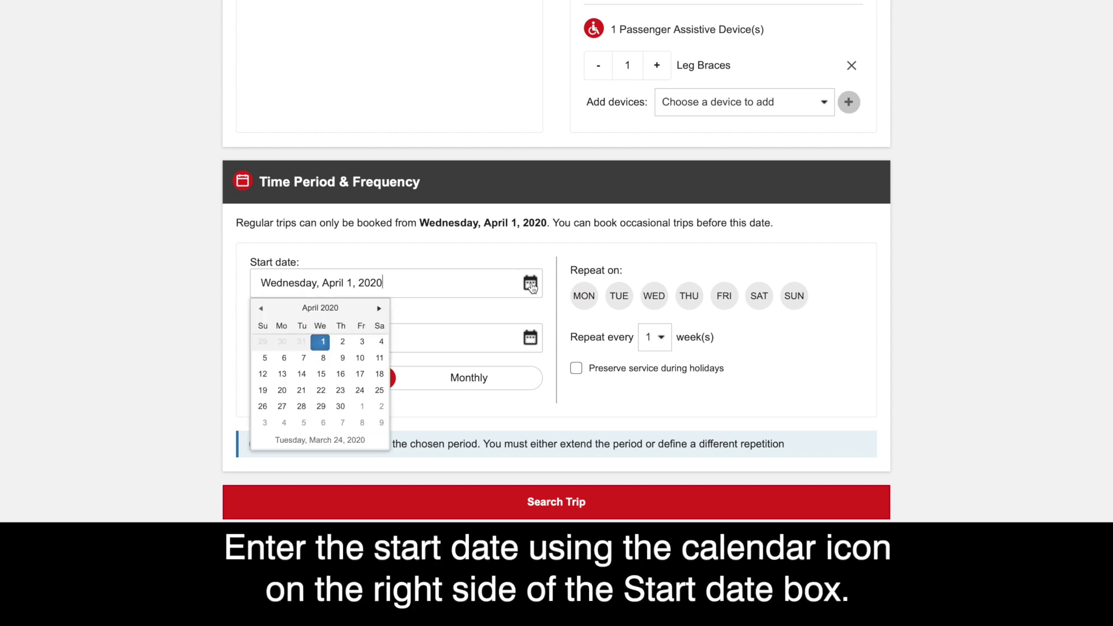
{"action": "left_click", "coordinate": [360, 344]}
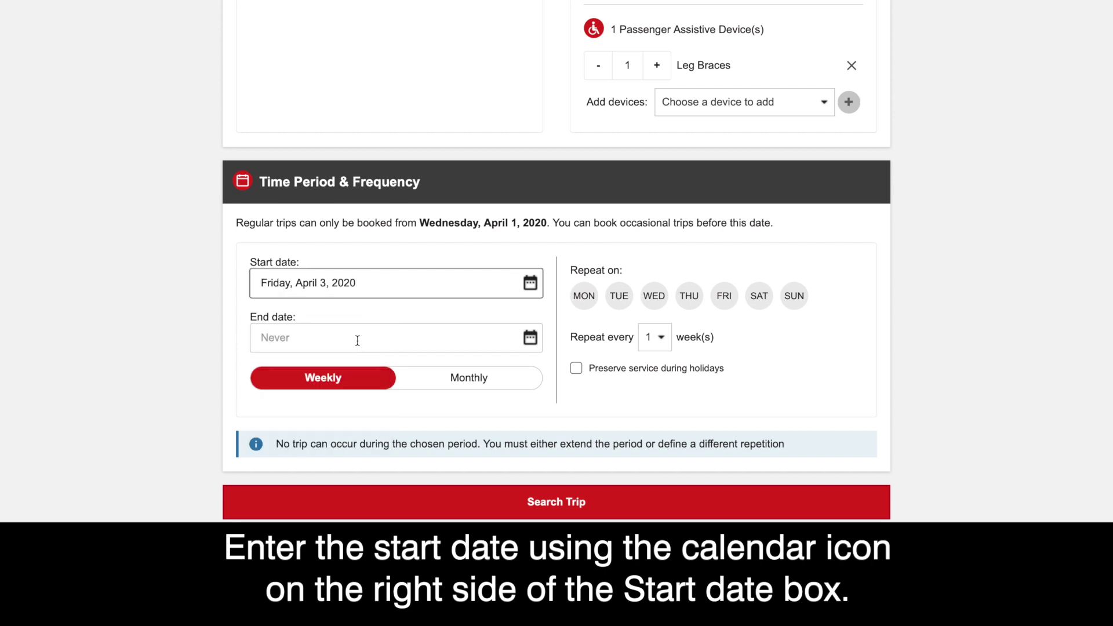
{"action": "left_click", "coordinate": [530, 340]}
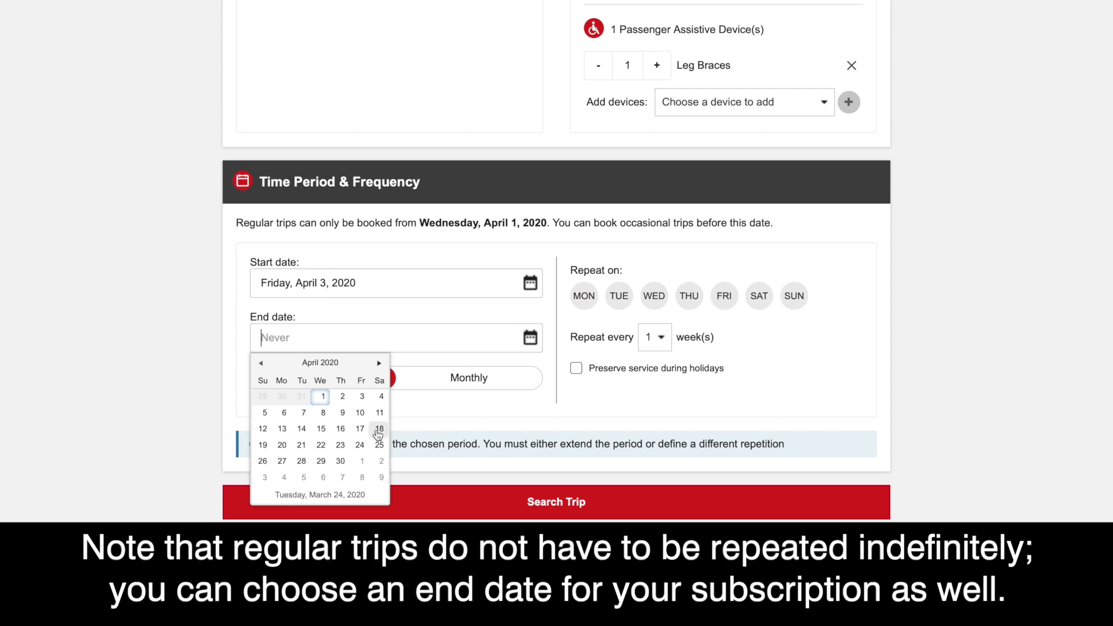
{"action": "left_click", "coordinate": [323, 463]}
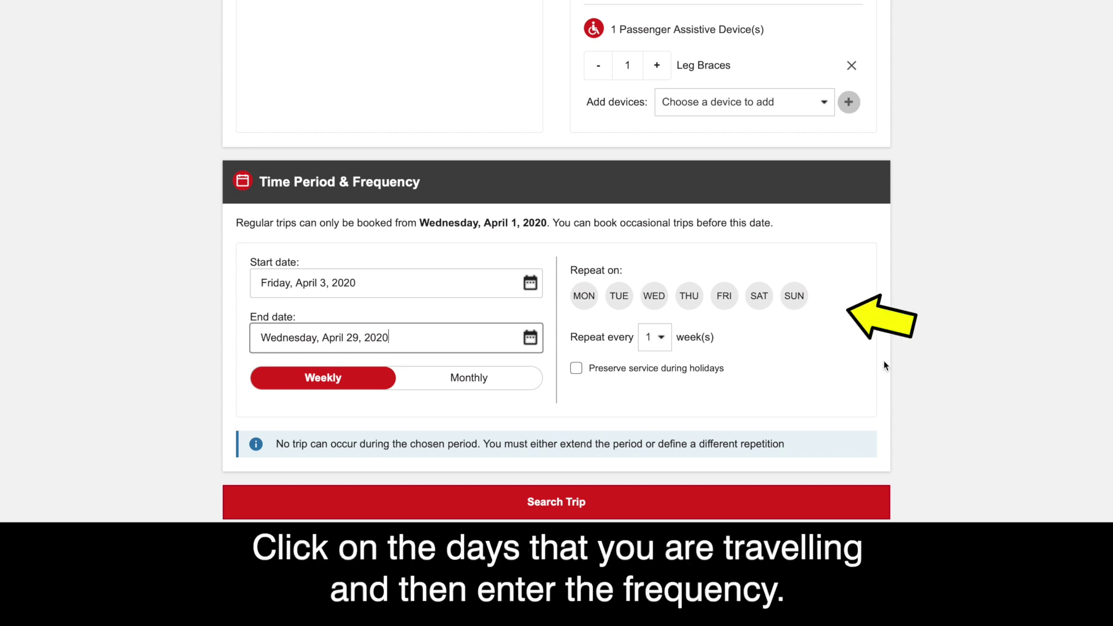
Step: Repeat the weekly trip on Monday, Wednesday and Friday, and preserve service during holidays
{"action": "left_click", "coordinate": [581, 295]}
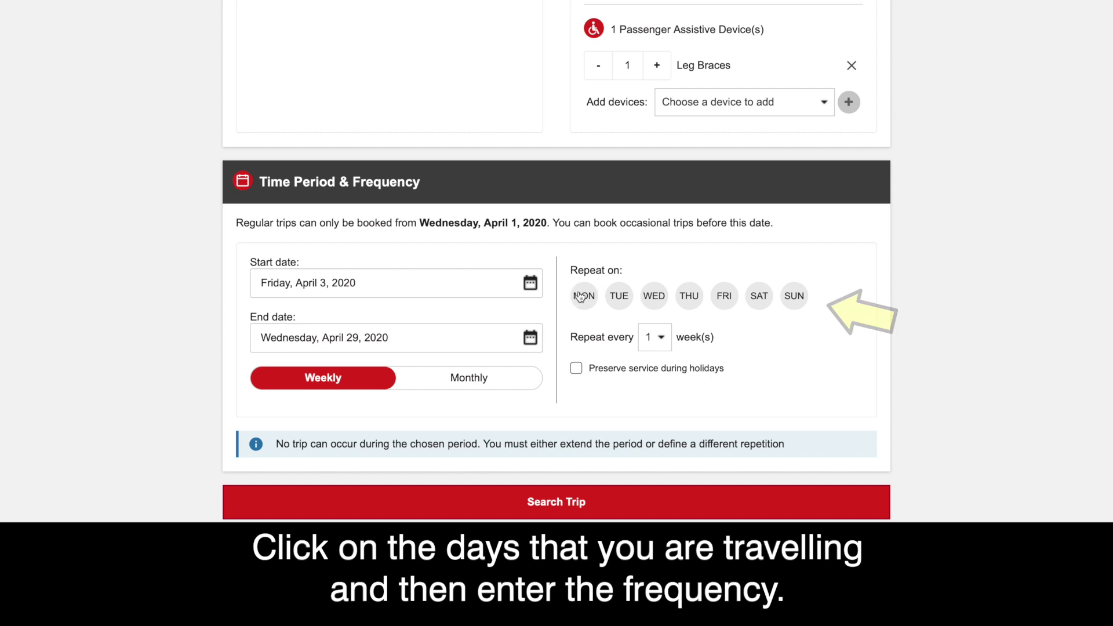
{"action": "left_click", "coordinate": [654, 296]}
{"action": "left_click", "coordinate": [725, 295]}
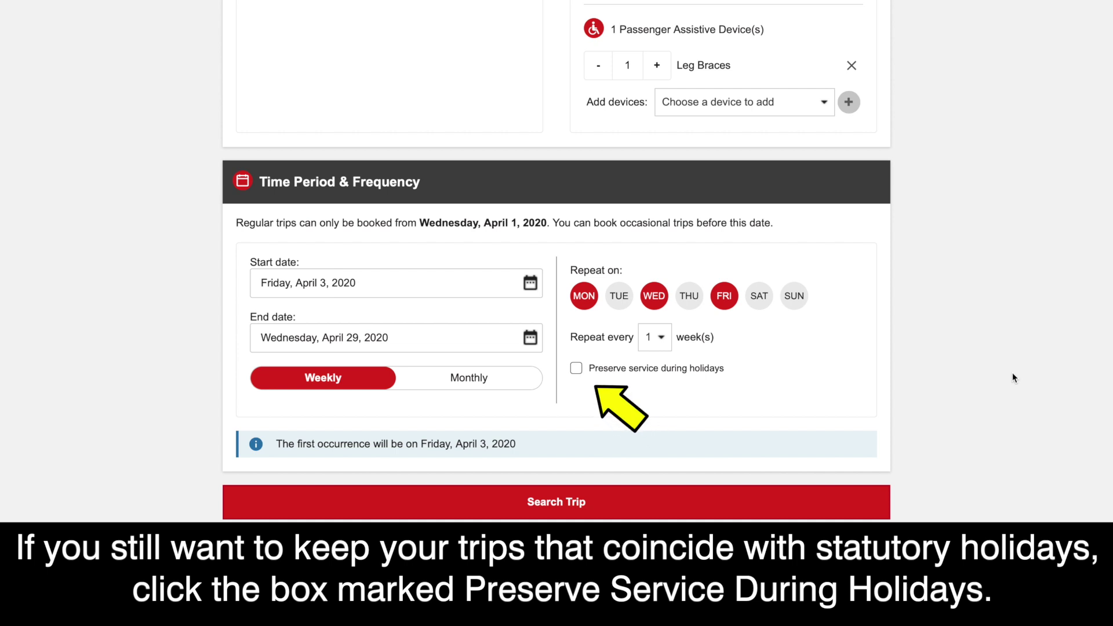
{"action": "left_click", "coordinate": [577, 369]}
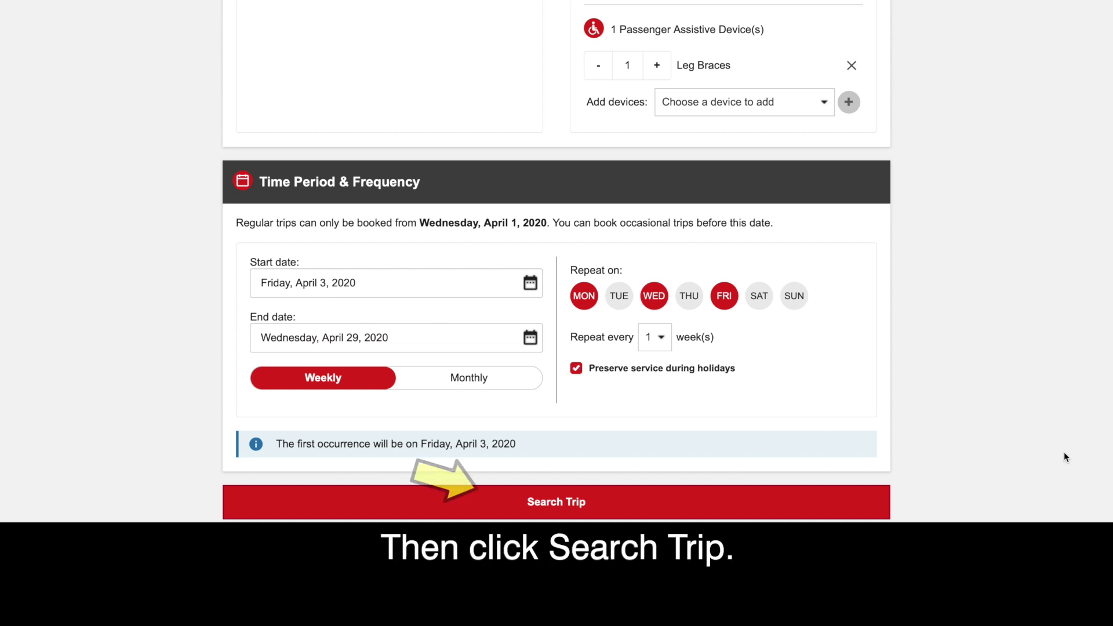
Step: Search for the trip and check its route on the map, then close the map
{"action": "left_click", "coordinate": [756, 510]}
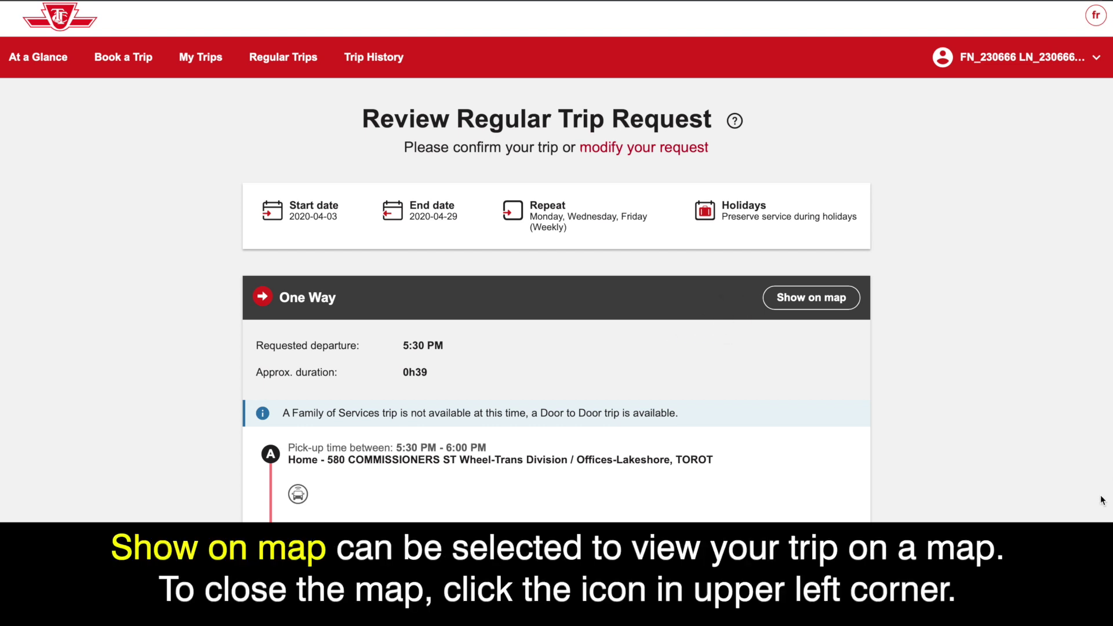
{"action": "left_click", "coordinate": [844, 303]}
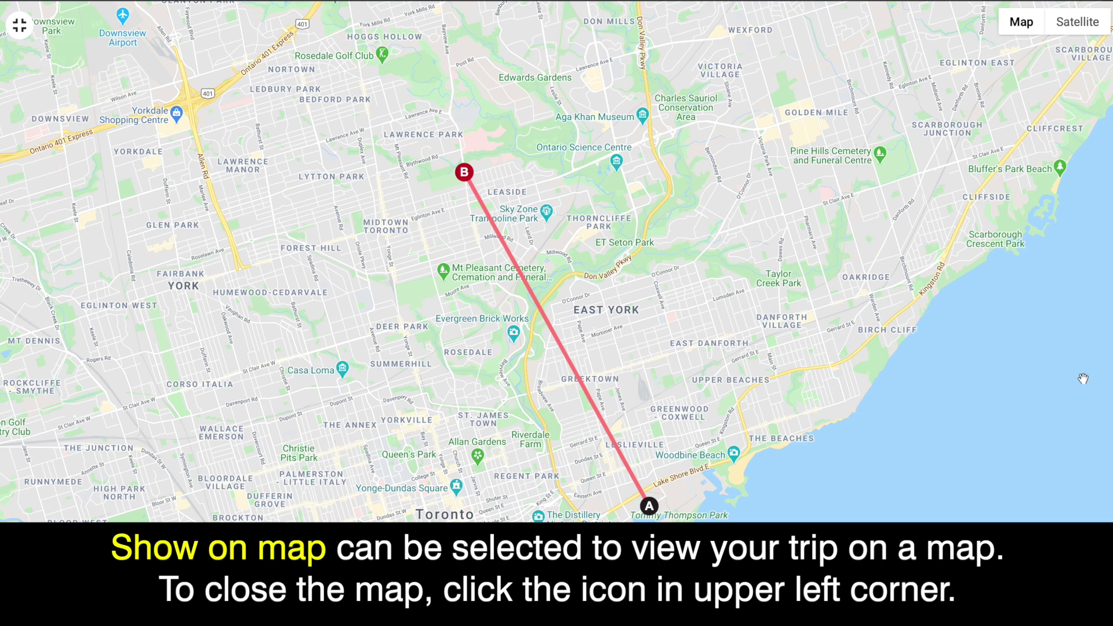
{"action": "left_click", "coordinate": [20, 25]}
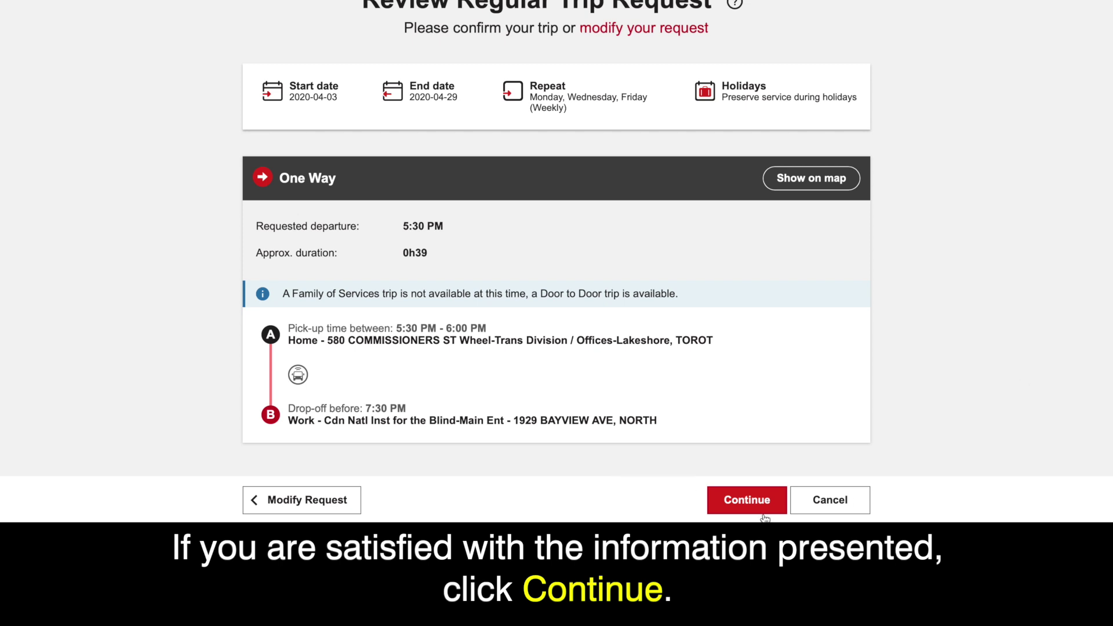
Step: Accept the reviewed trip and submit the regular trip request without pick-up or drop-off instructions
{"action": "left_click", "coordinate": [747, 500]}
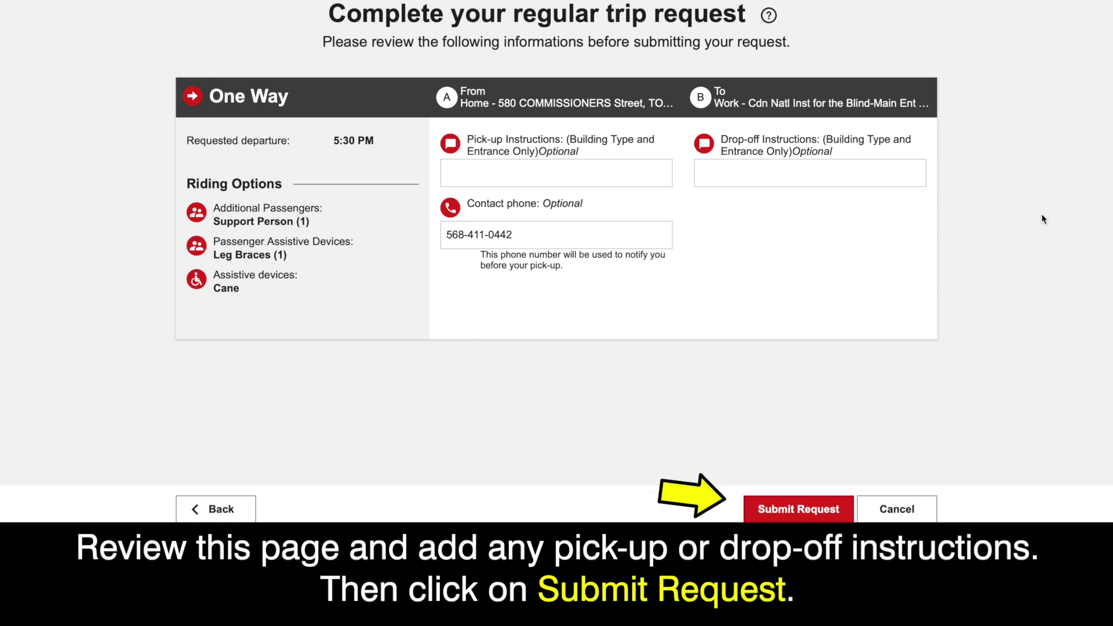
{"action": "left_click", "coordinate": [834, 509]}
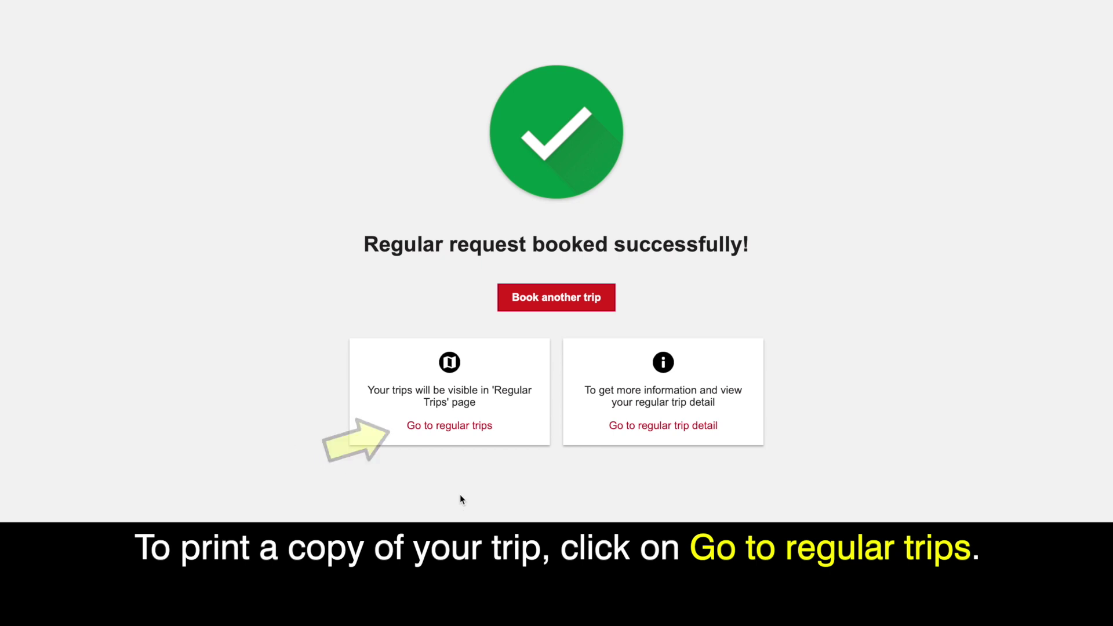
Step: Go to the list of regular trips and open the details of the scheduled one-way trip
{"action": "left_click", "coordinate": [458, 431]}
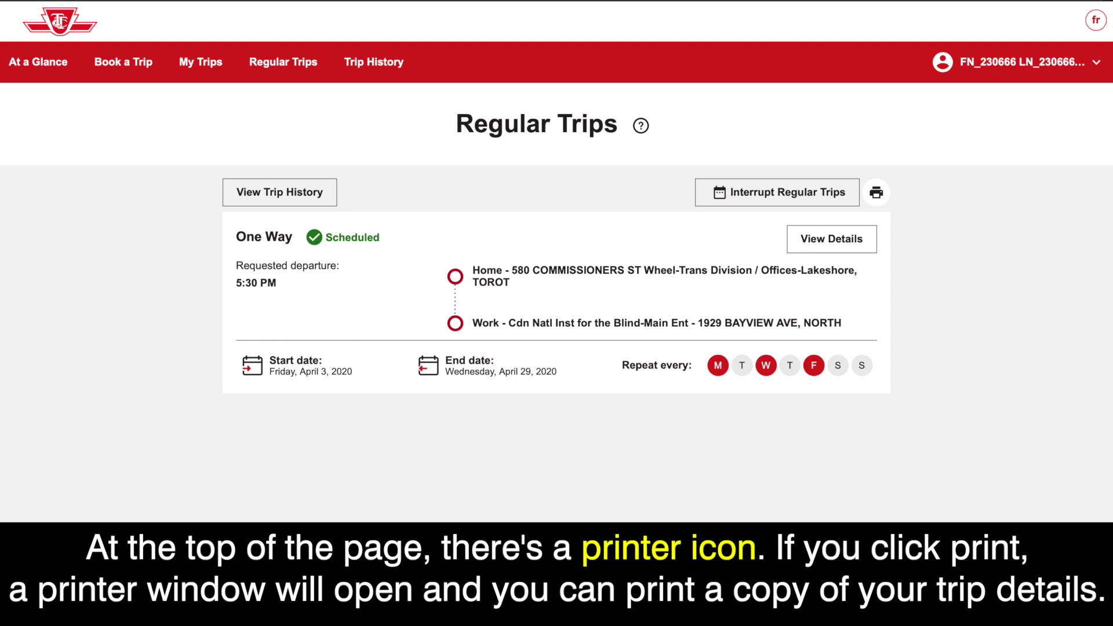
{"action": "left_click", "coordinate": [291, 82]}
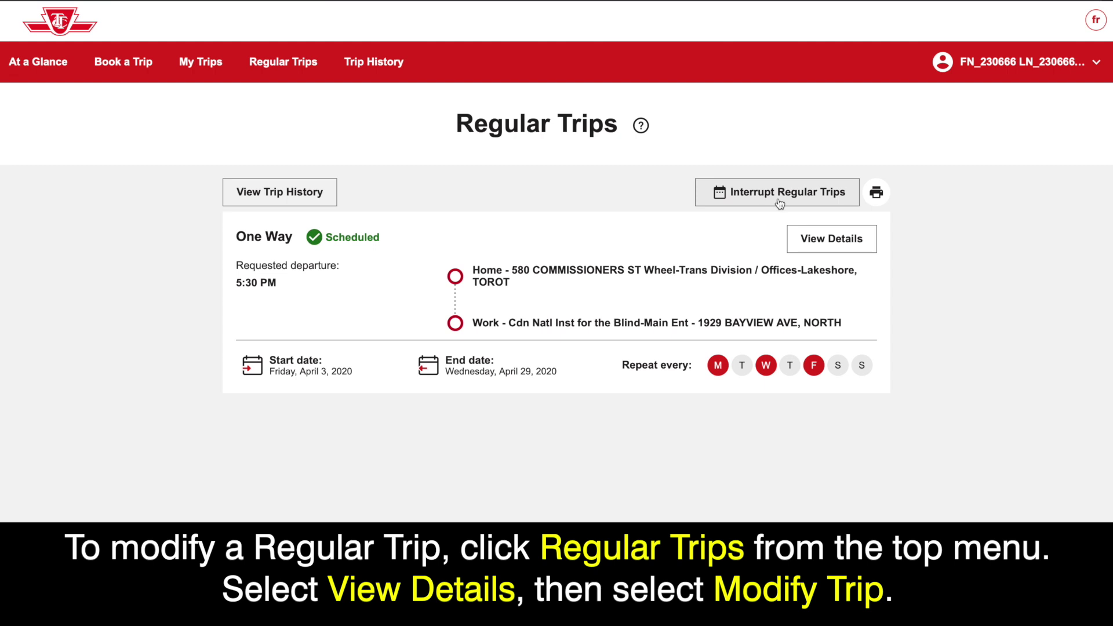
{"action": "left_click", "coordinate": [819, 246]}
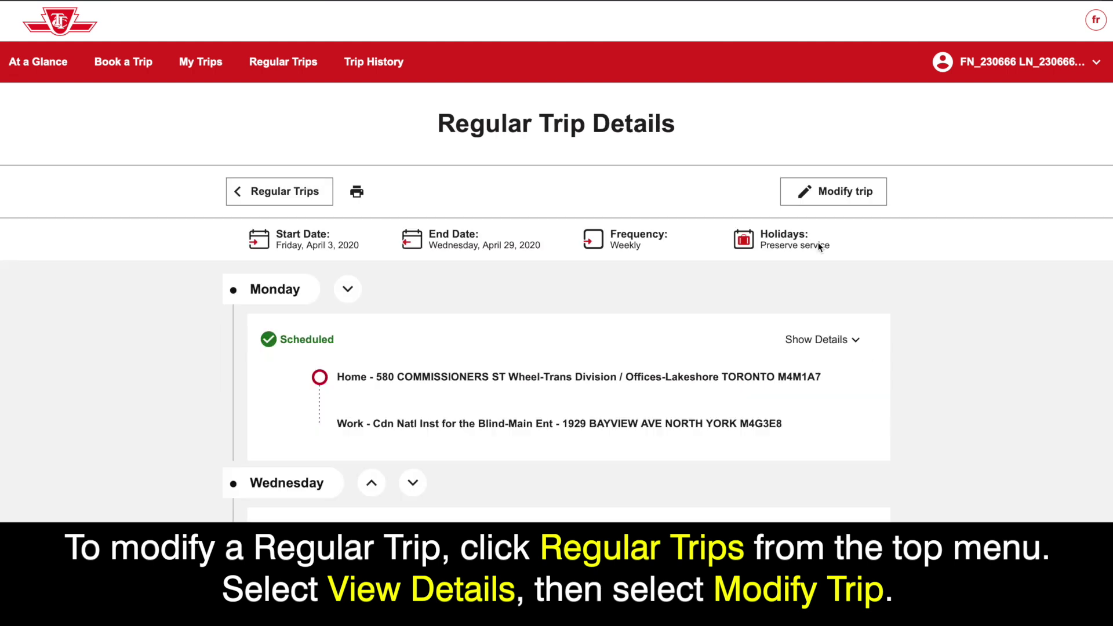